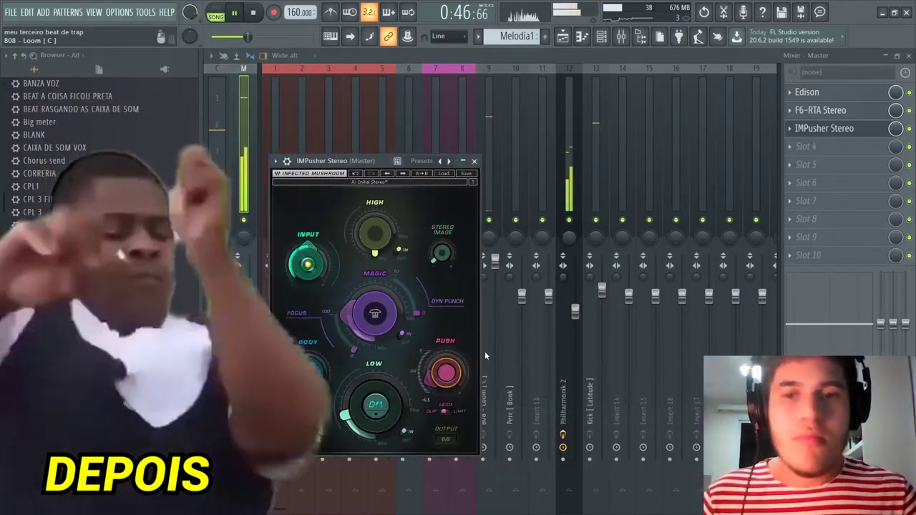
left_click_drag(370, 247, 369, 238)
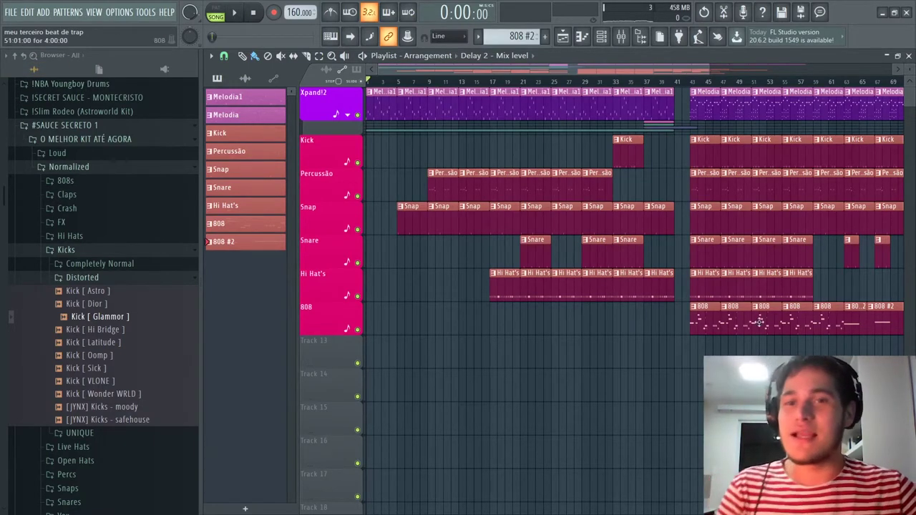
left_click_drag(707, 70, 849, 70)
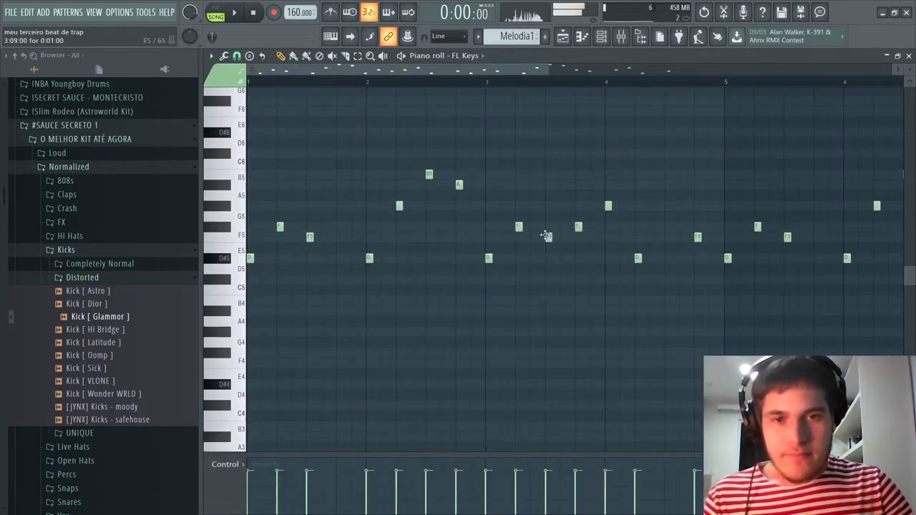
Step: Play the melody and raise the note near the end of bar 3 to A#5
key("space")
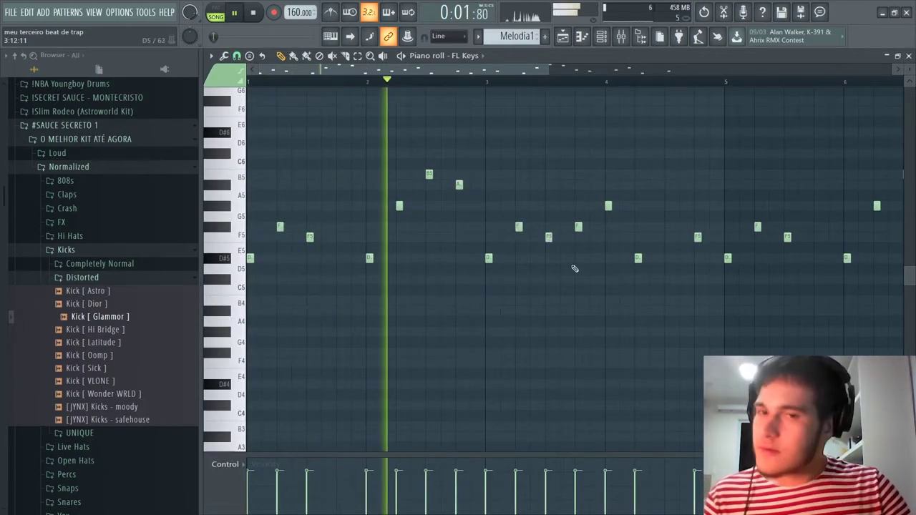
left_click_drag(579, 226, 580, 184)
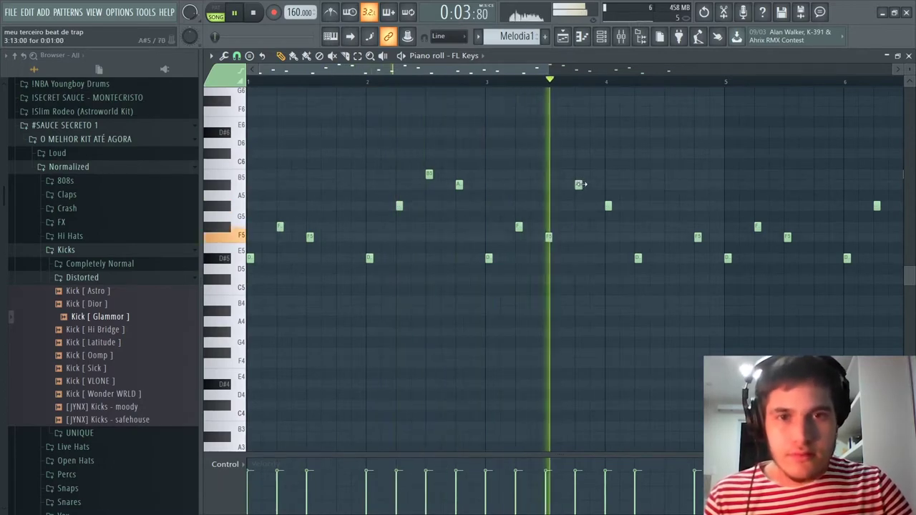
key("space")
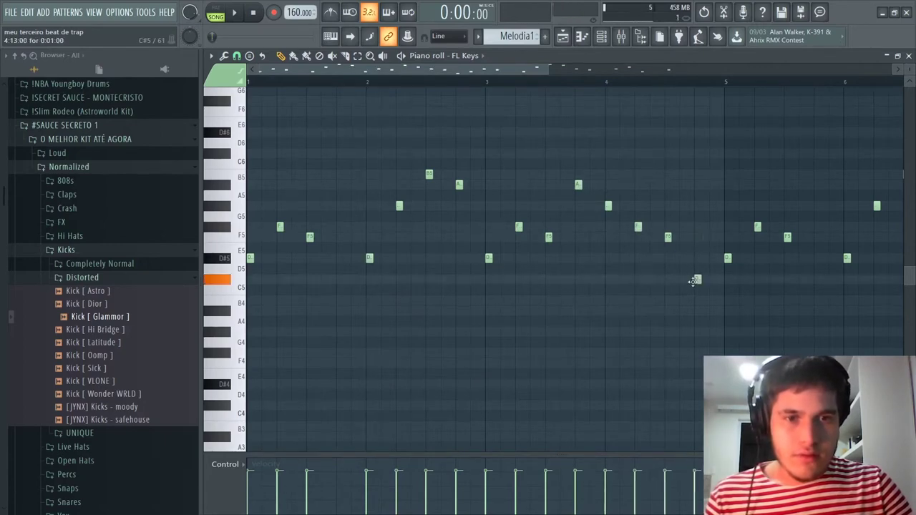
Step: Delete all melody notes after bar 4
scroll(728, 233, "down", 2)
left_click_drag(853, 139, 544, 337)
key("Delete")
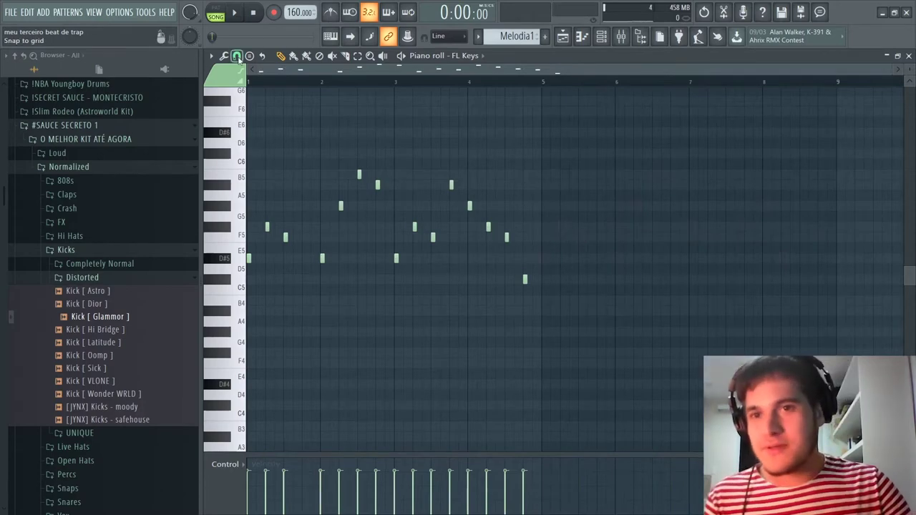
Step: Duplicate the four-bar melody into bars 5 to 8 and play back the result
left_click_drag(249, 82, 550, 86)
key("ctrl+b")
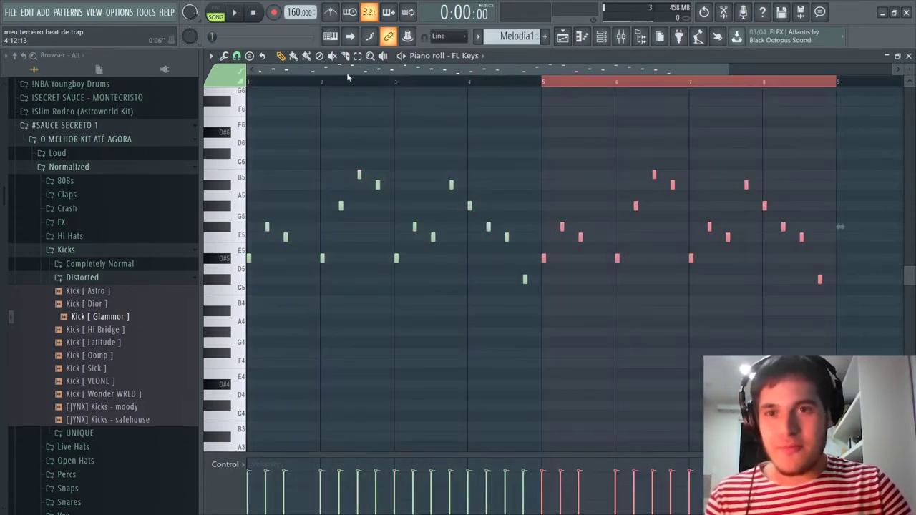
left_click(302, 81)
key("space")
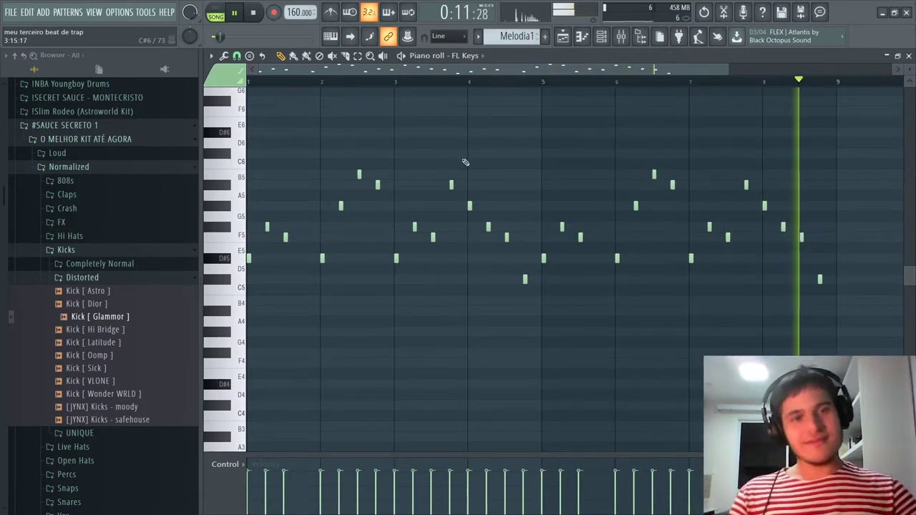
key("space")
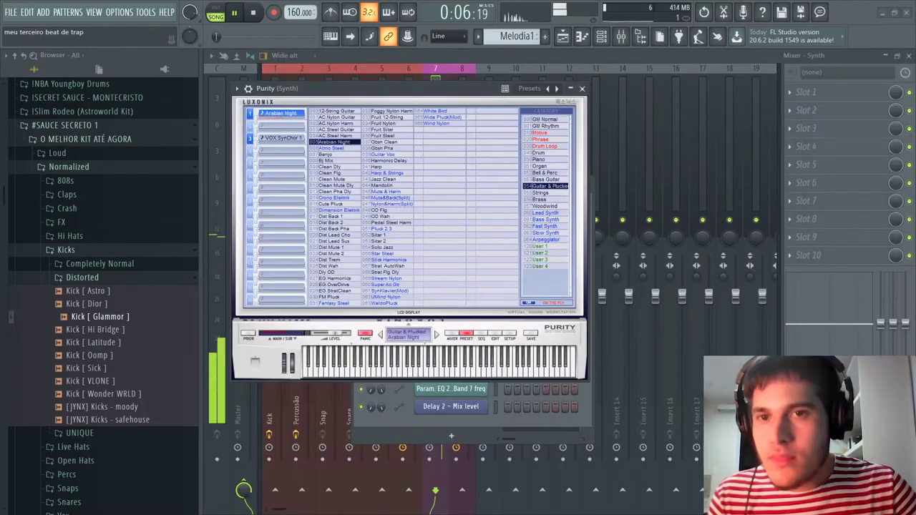
Step: Switch the Purity synth to the Clean Mute preset in the Guitar & Plucked category and end playback
left_click(336, 112)
left_click(333, 179)
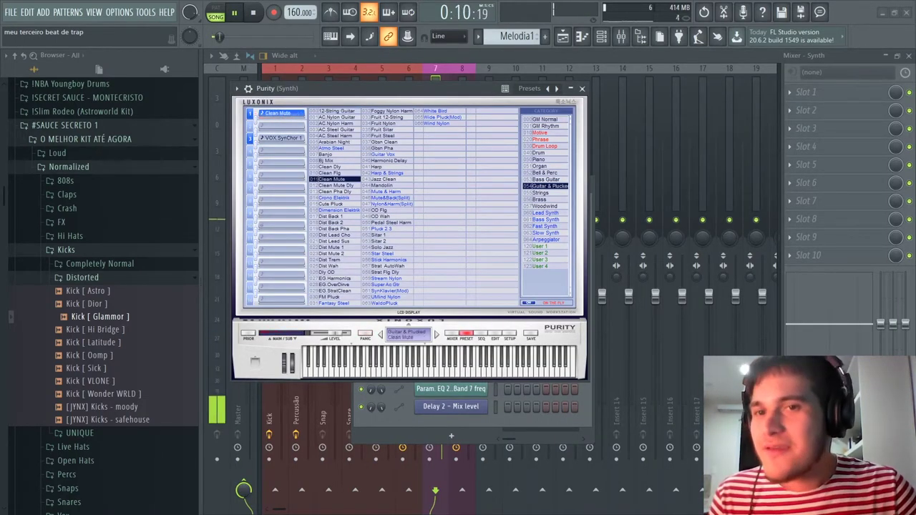
left_click(582, 88)
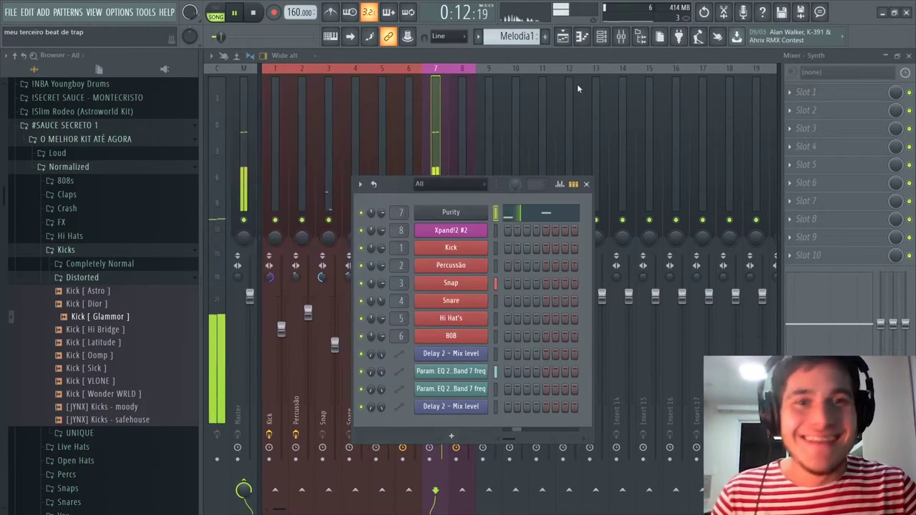
key("space")
Step: Shift both Snap notes later, to the middle of bar 1 and the start of bar 3, and load the [Clap] Haze sample
left_click(562, 36)
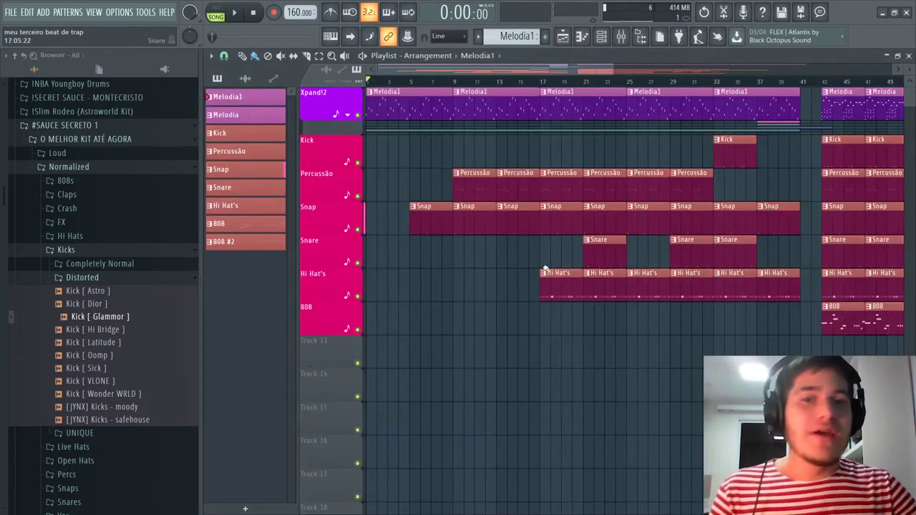
scroll(399, 212, "up", 4)
double_click(472, 222)
scroll(269, 262, "up", 1)
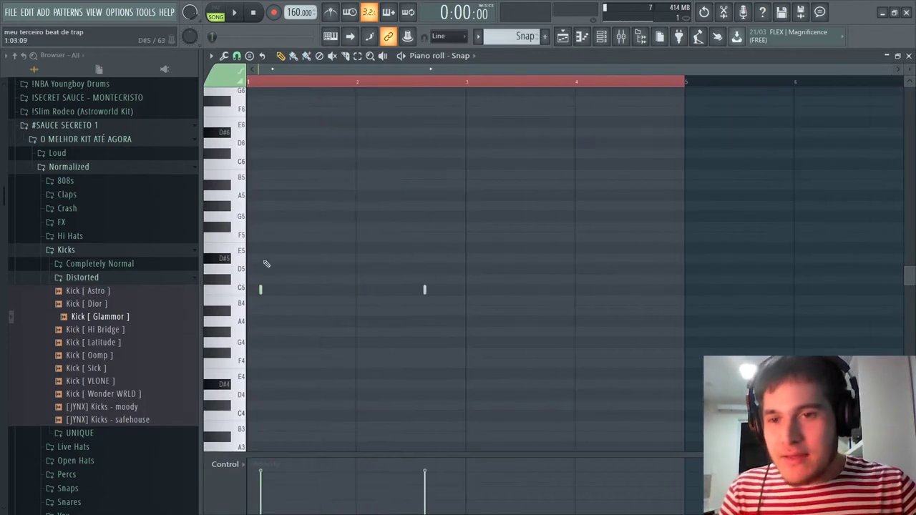
left_click_drag(258, 284, 605, 312)
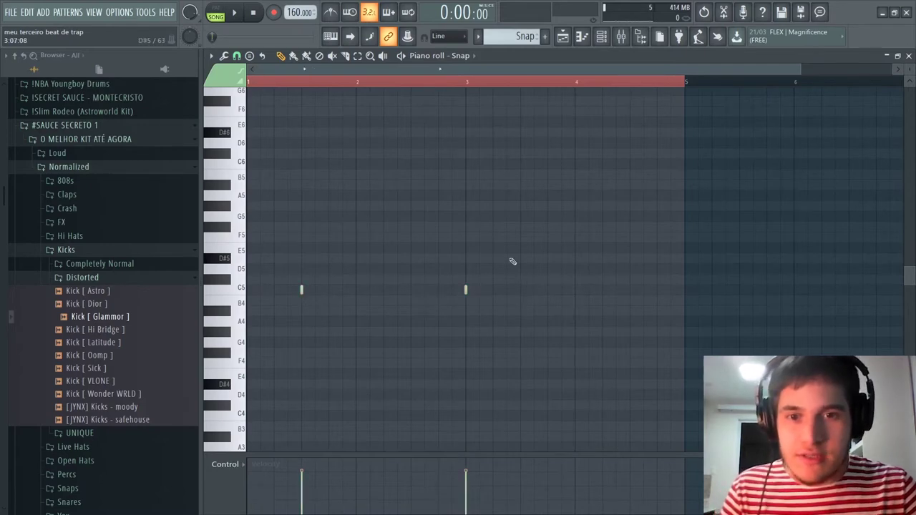
left_click(603, 37)
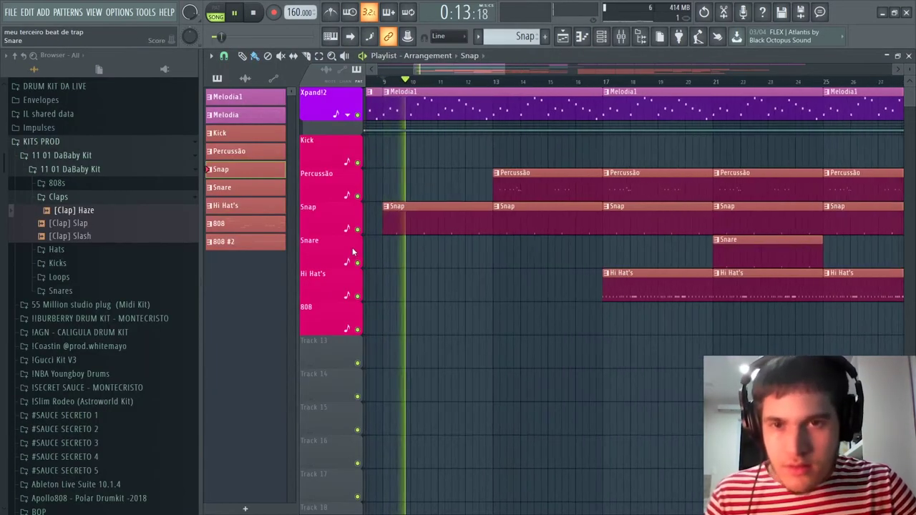
Step: Add Perc [ Bonk ] notes on D#5 near the end of bar 2, the start of bar 3 and the end of bar 4
left_click(603, 37)
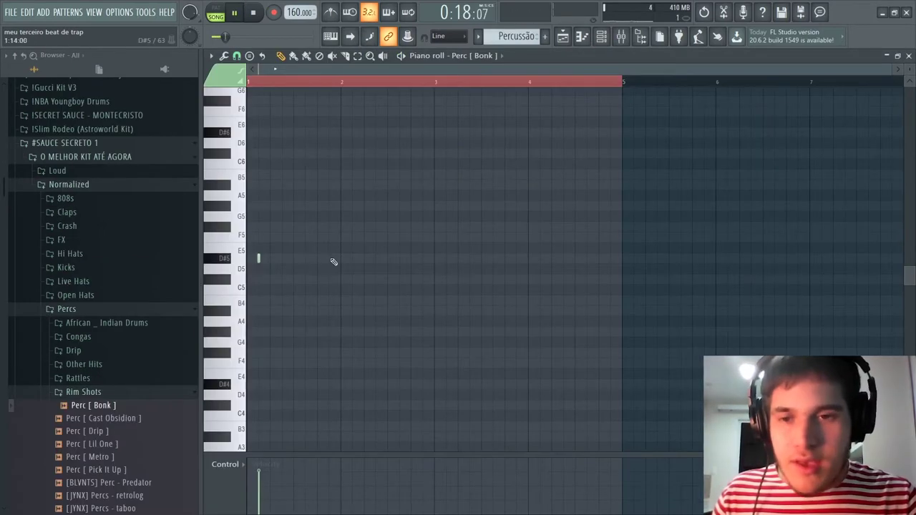
left_click(423, 259)
left_click(446, 257)
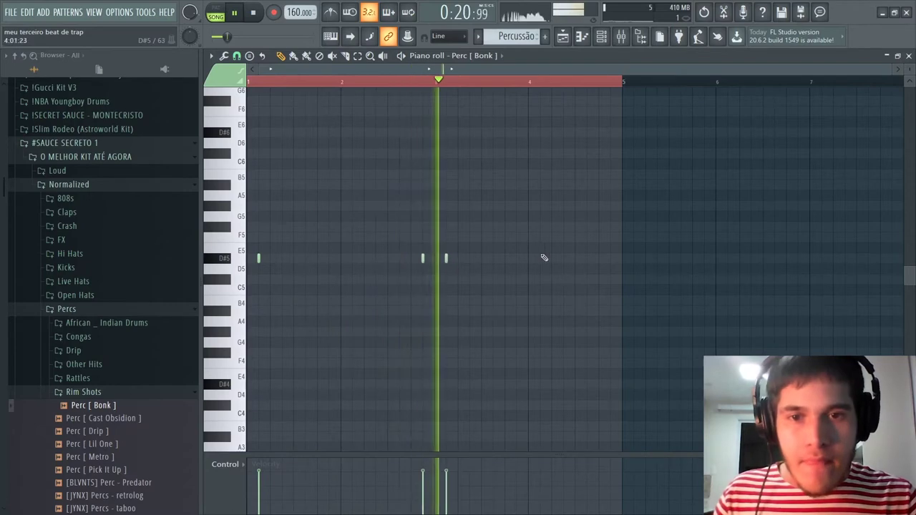
left_click(609, 259)
key("space")
Step: Open the Hi Hat's pattern from the playlist and cut all its notes
key("F5")
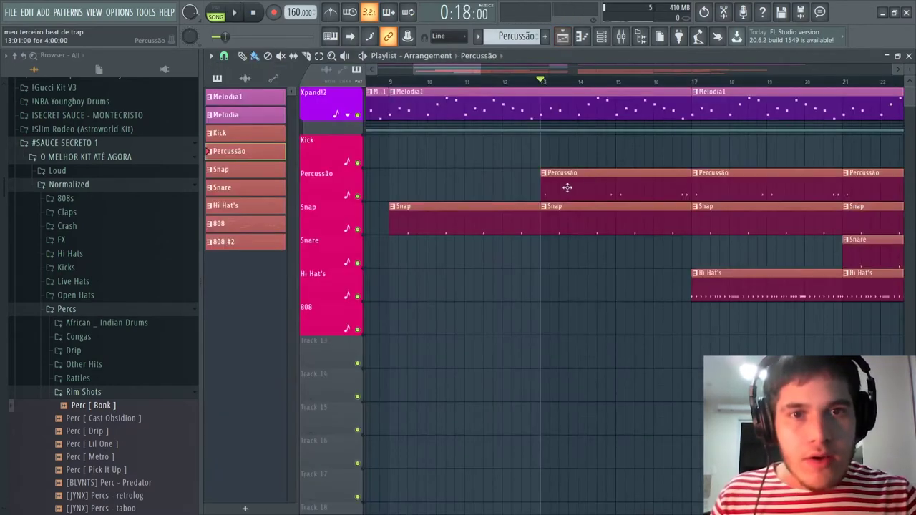
double_click(629, 287)
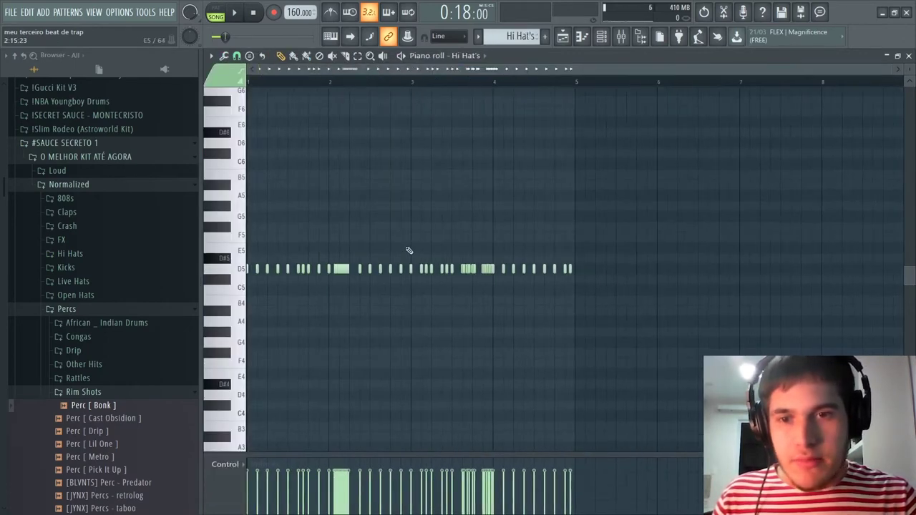
key("ctrl+x")
left_click(601, 37)
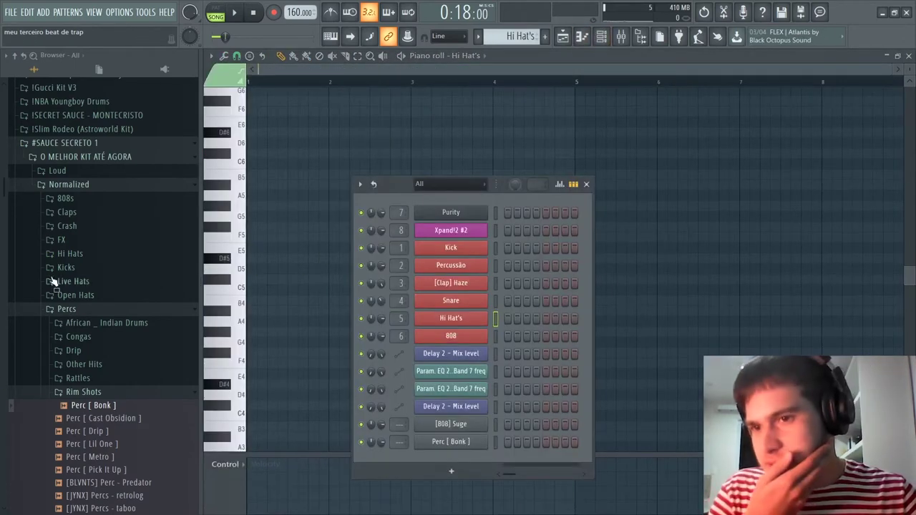
left_click(68, 255)
left_click(75, 294)
left_click(81, 347)
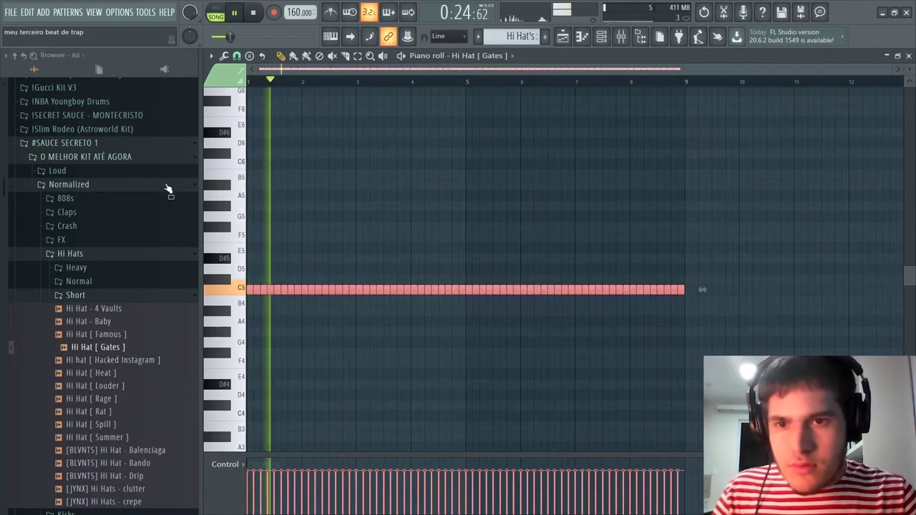
Step: Lower the channel volume of Hi Hat [ Gates ] while checking playback
left_click(601, 37)
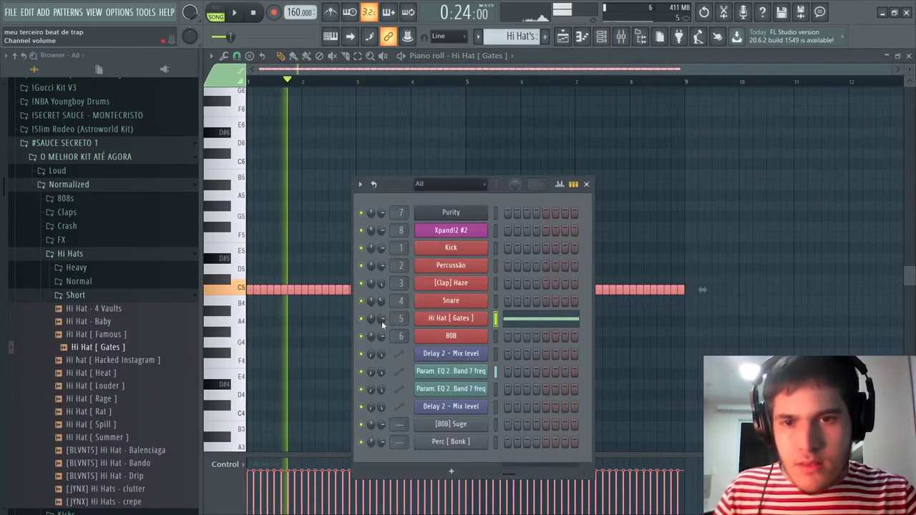
key("space")
key("space")
left_click_drag(383, 319, 388, 348)
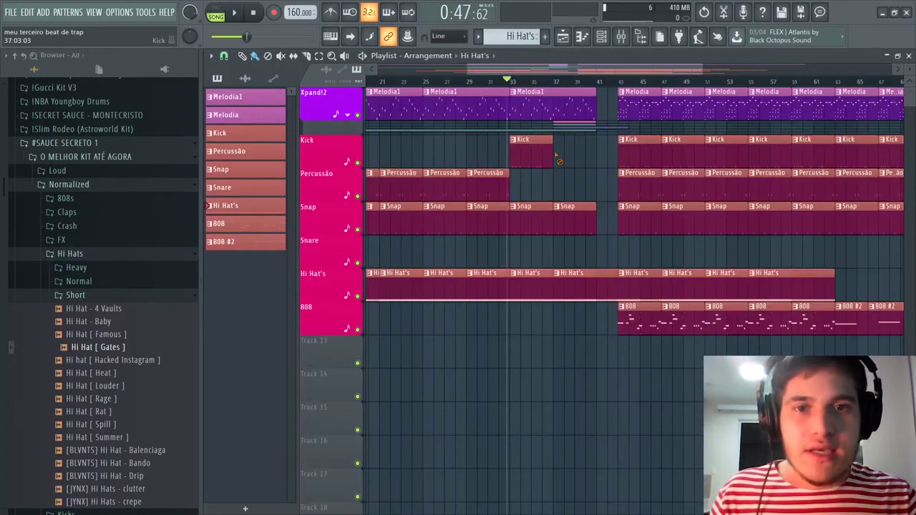
Step: Delete the Kick clip at bar 33 and the Percussão and Snap clips from bar 43 onward
right_click(546, 156)
scroll(521, 190, "down", 3)
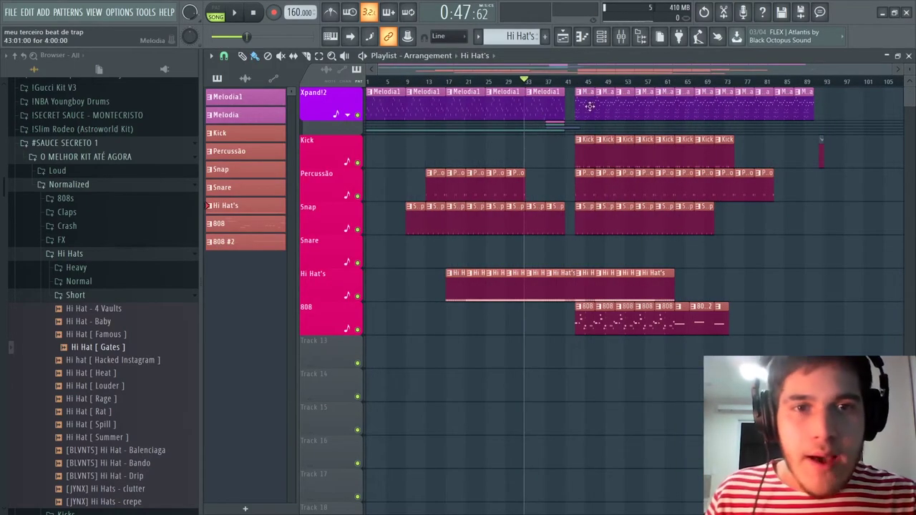
left_click(347, 115)
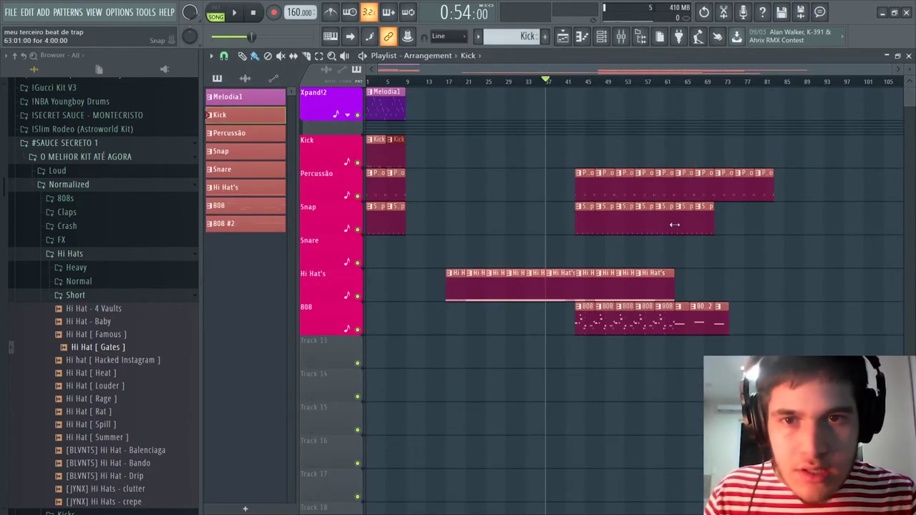
right_click(768, 186)
right_click(707, 220)
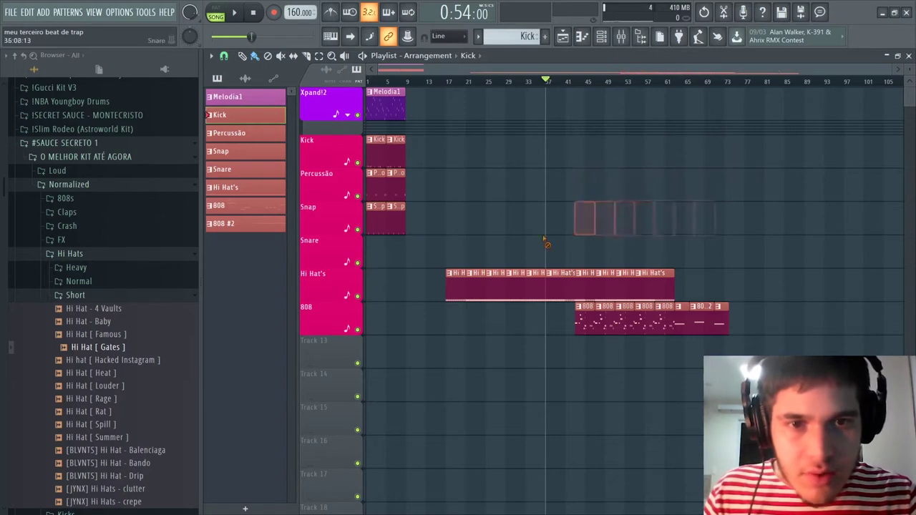
Step: Move the Hi Hat's clips to the start of the playlist and delete the surplus Hi Hat's and 808 clips
left_click_drag(498, 284, 419, 284)
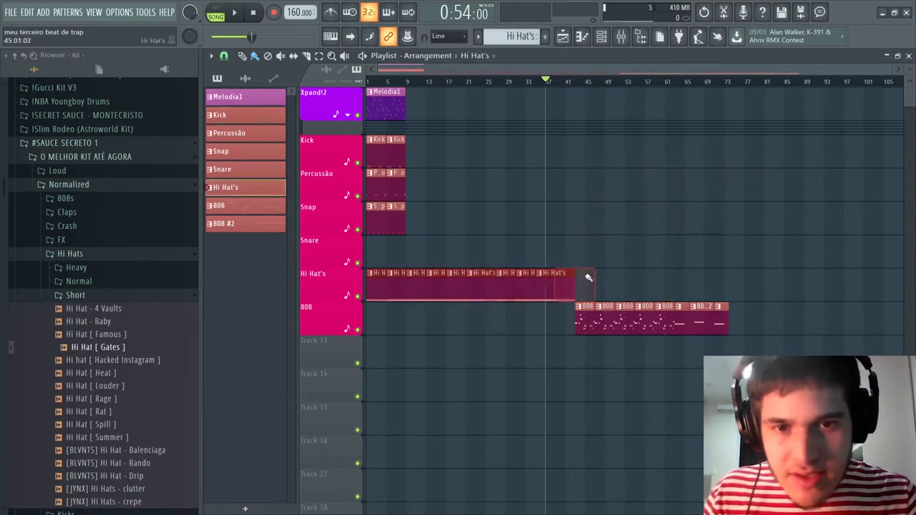
right_click(492, 292)
right_click(667, 335)
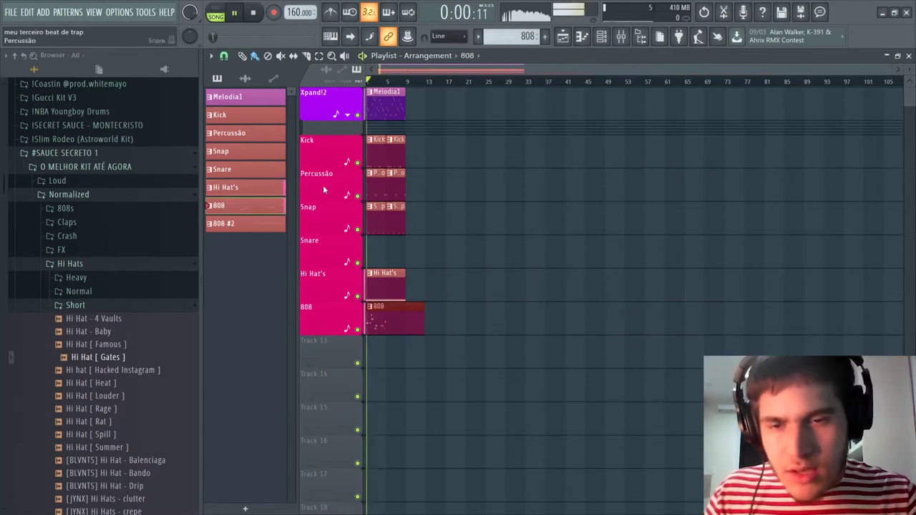
Step: Add two consecutive B6 notes at the end of bar 4 in the [808] Suge bassline
scroll(366, 338, "up", 4)
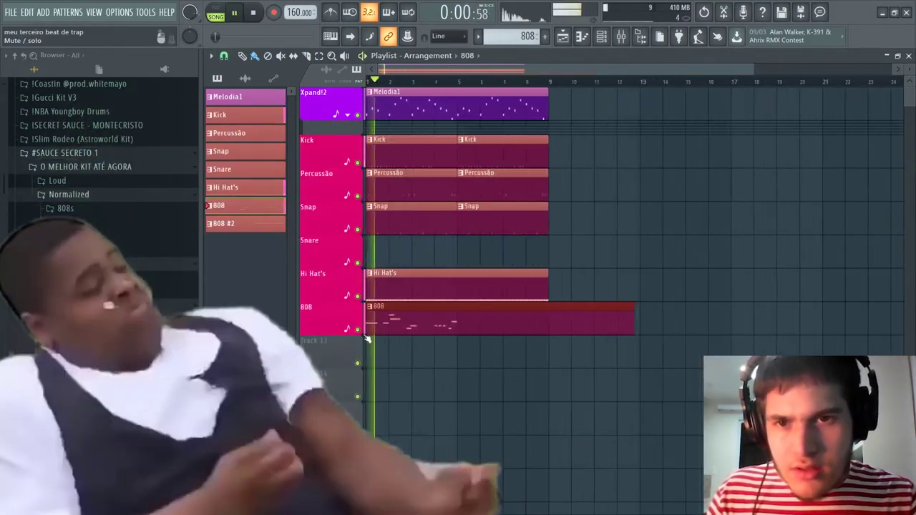
scroll(366, 339, "up", 2)
key("space")
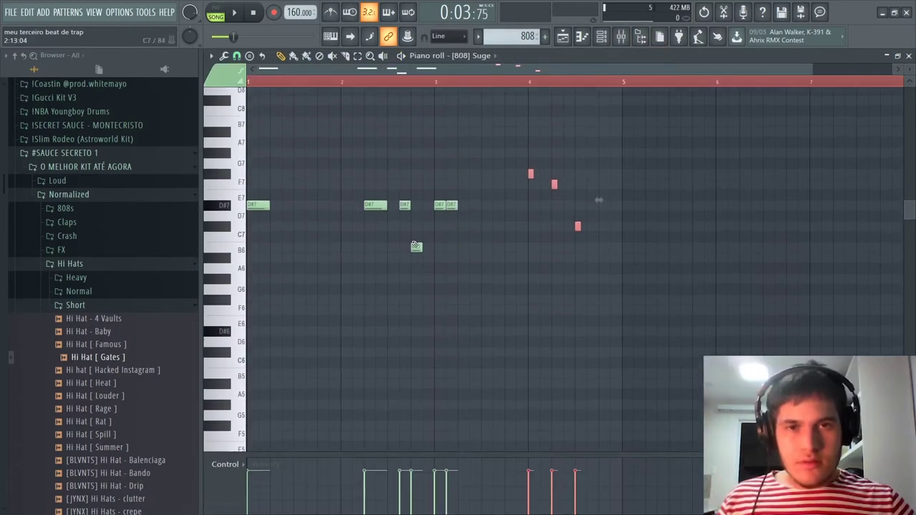
scroll(375, 214, "up", 1)
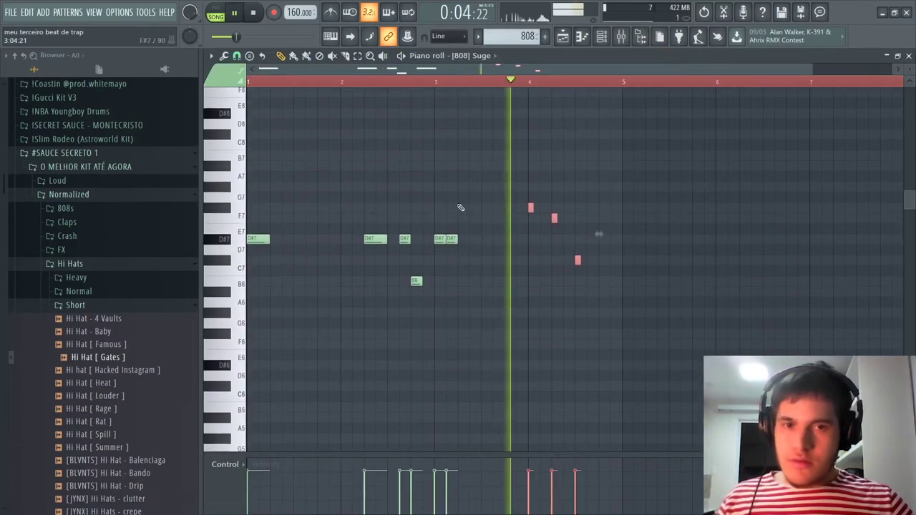
left_click(602, 281)
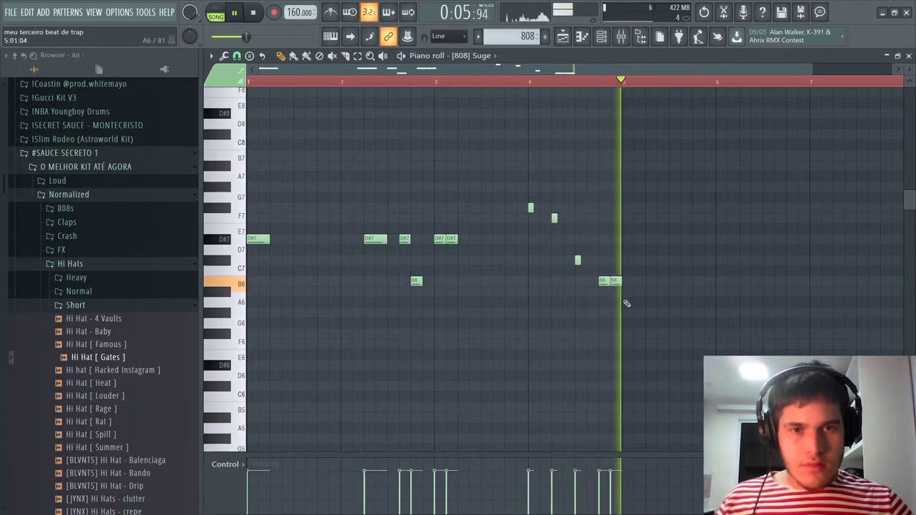
left_click(613, 281)
Step: Lower the last two [808] Suge notes, at the end of bar 4, by one semitone to A#6
left_click_drag(625, 290, 603, 274)
key("shift+Down")
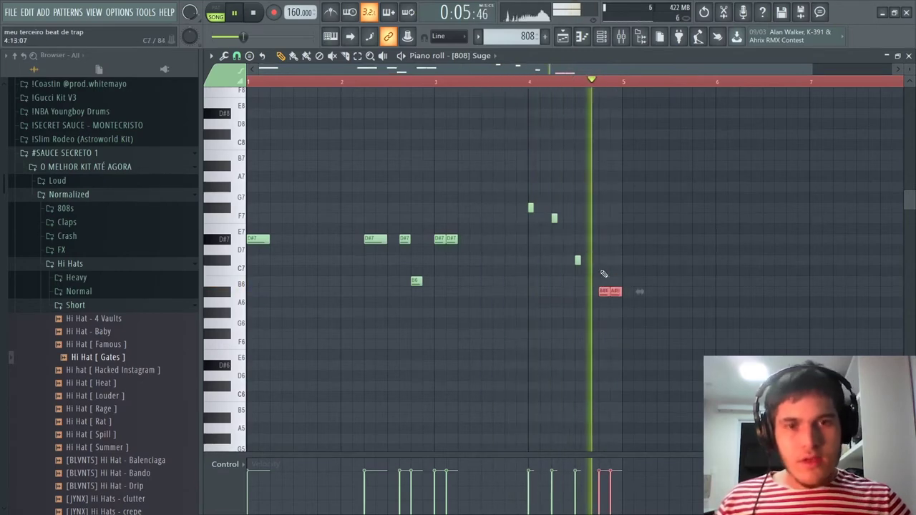
key("F6")
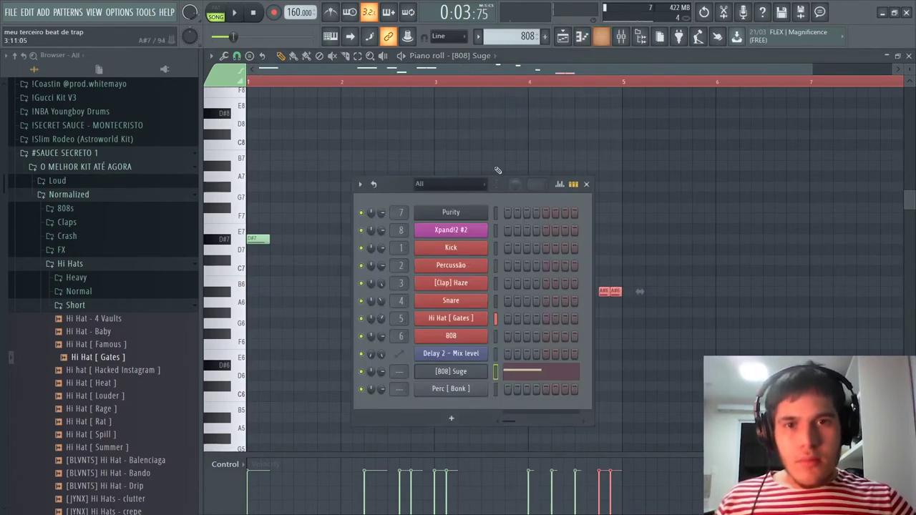
left_click(777, 201)
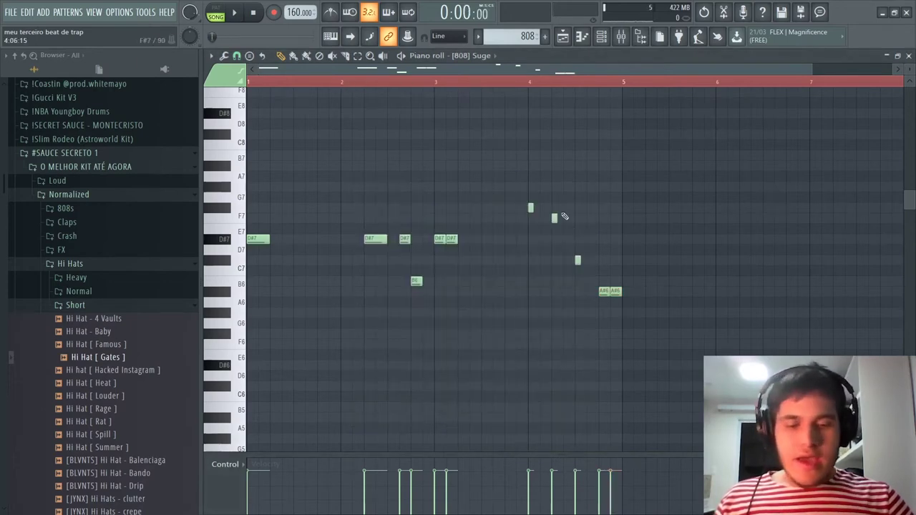
Step: Transpose the [808] Suge bassline down two octaves and play it back with the beat
key("ctrl+Down")
key("ctrl+Down")
scroll(564, 214, "down", 1)
key("space")
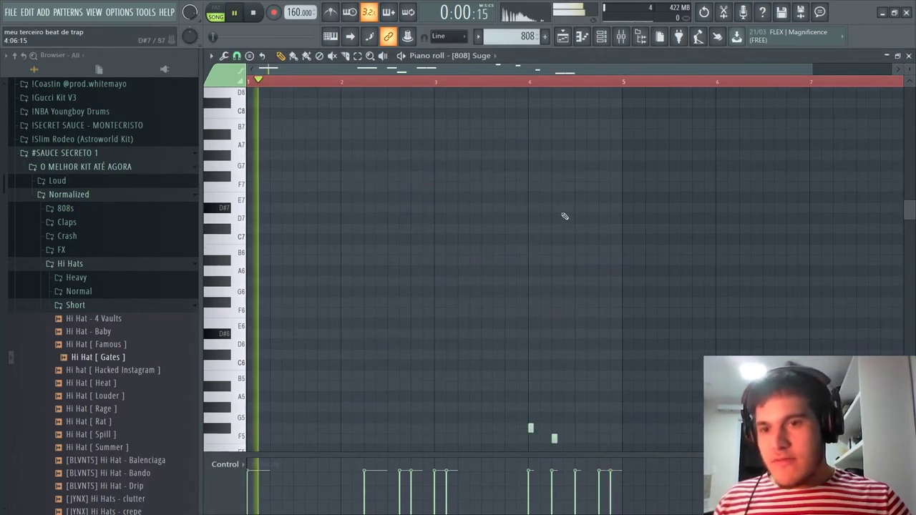
left_click(599, 37)
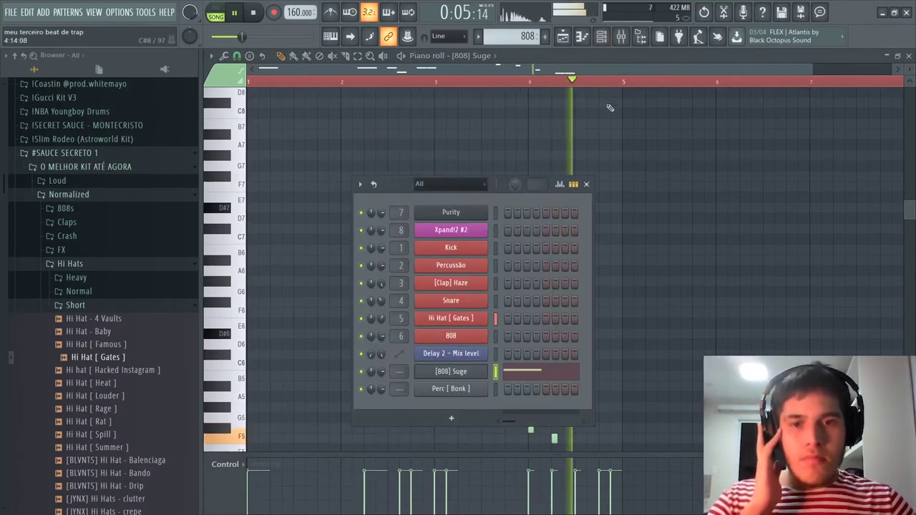
key("F6")
key("space")
scroll(481, 129, "down", 3)
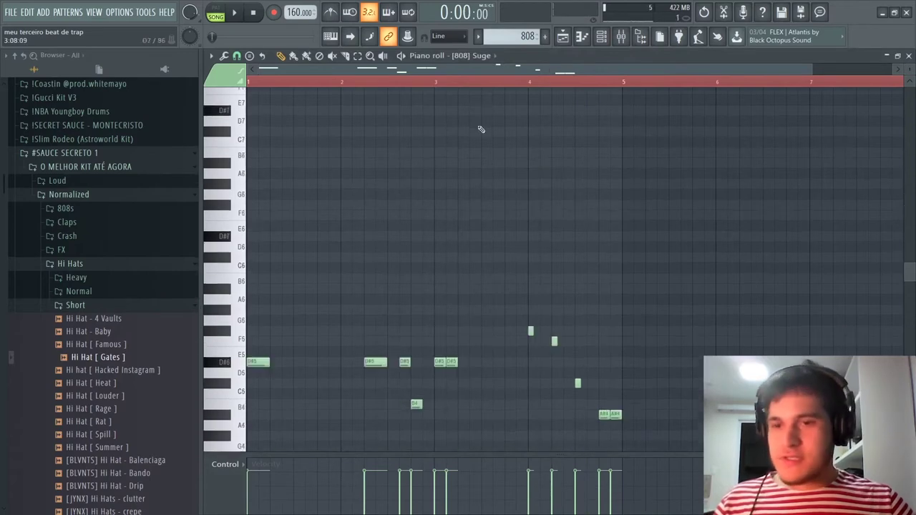
scroll(481, 129, "down", 3)
Step: Replace the [808] Suge sample with 808 - Loom [ C ] from #SAUCE SECRETO 1's Loud, 808s, Distorted, Short folder
key("F6")
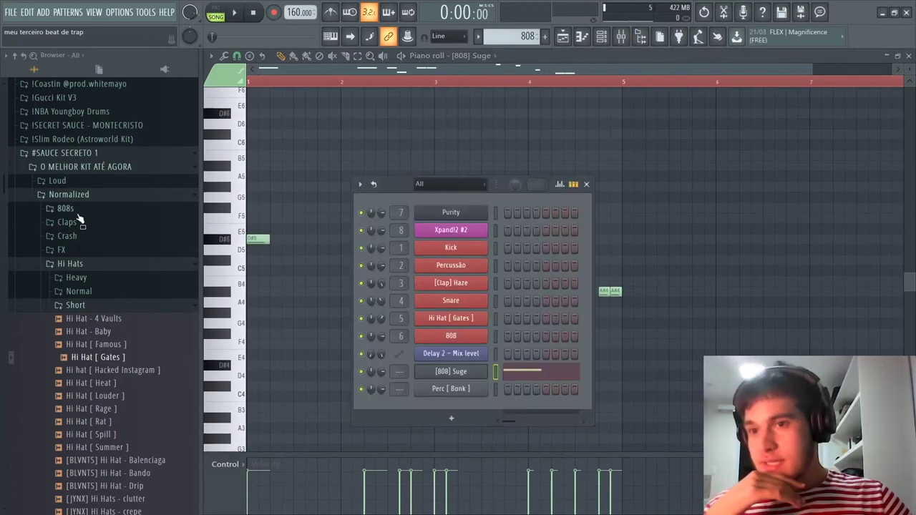
left_click(63, 203)
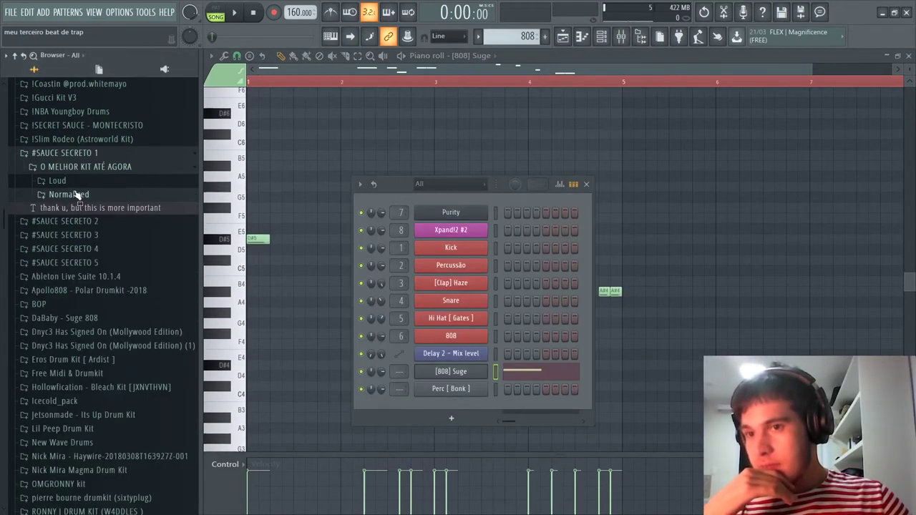
left_click(60, 181)
left_click(75, 196)
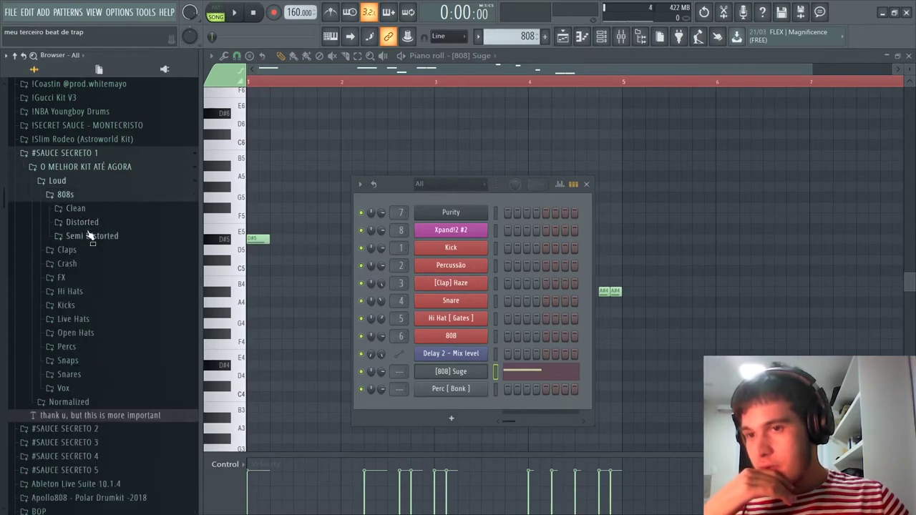
left_click(90, 235)
left_click(87, 221)
left_click(84, 252)
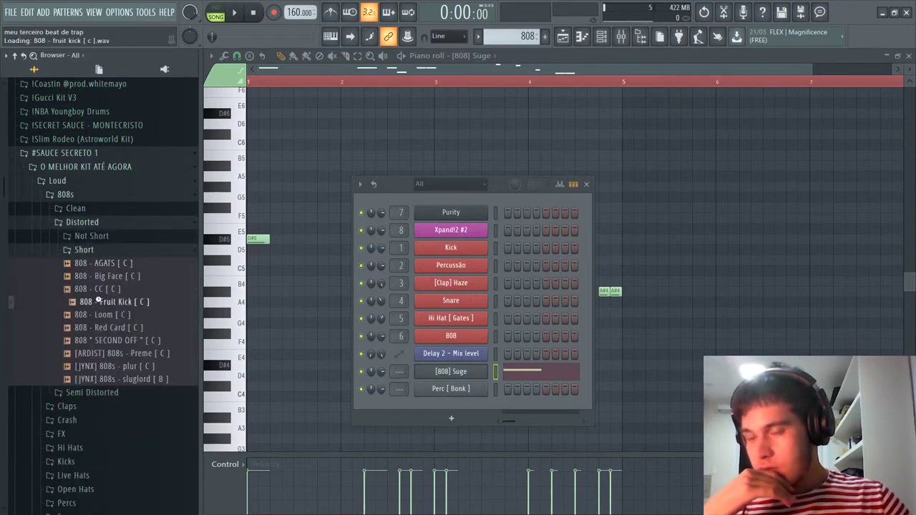
left_click(118, 315)
left_click_drag(492, 395, 454, 371)
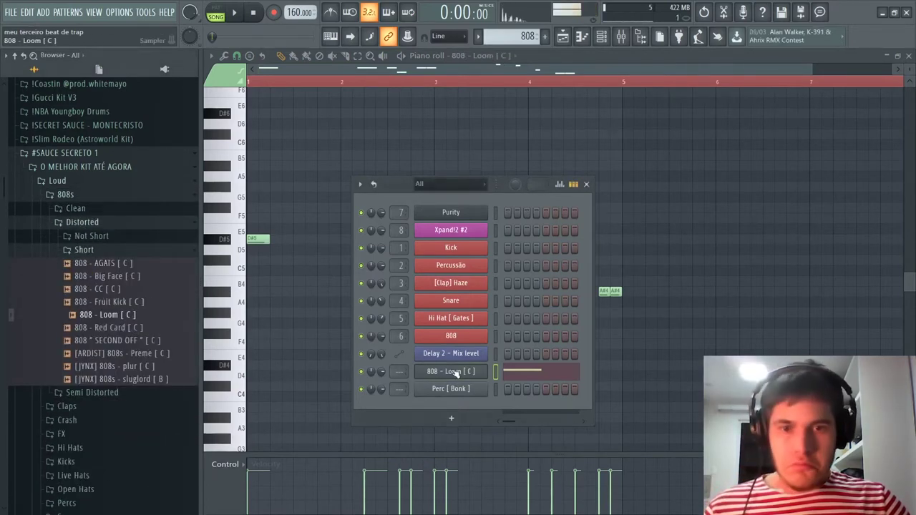
Step: Play the beat and set the 808 - Loom [ C ] channel volume to 43%
key("space")
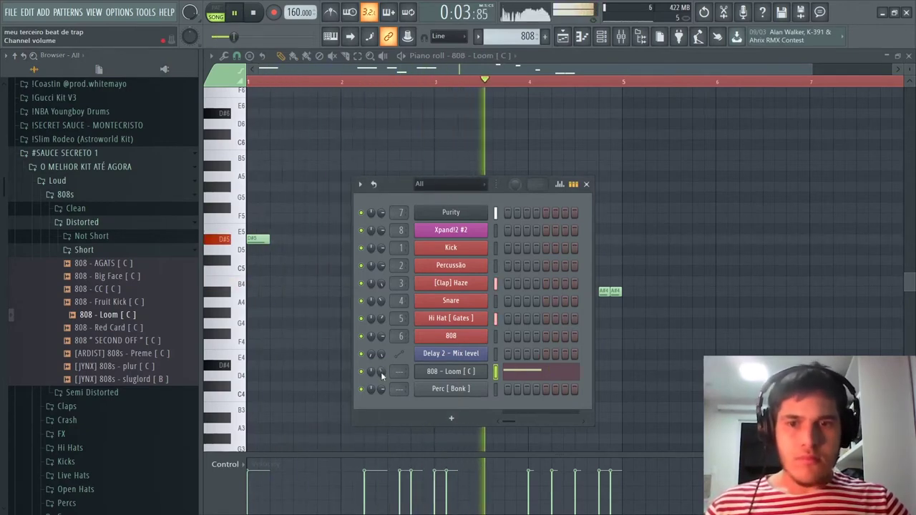
left_click_drag(381, 372, 381, 374)
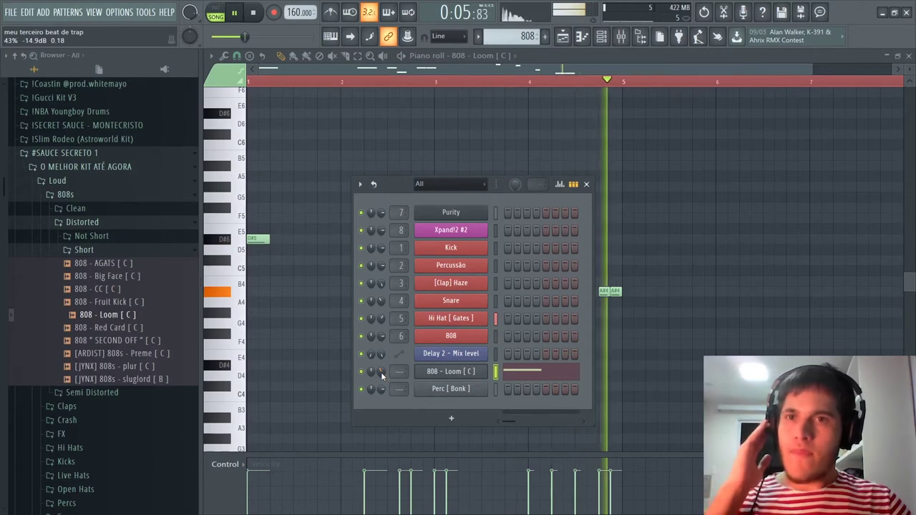
key("space")
left_click(543, 74)
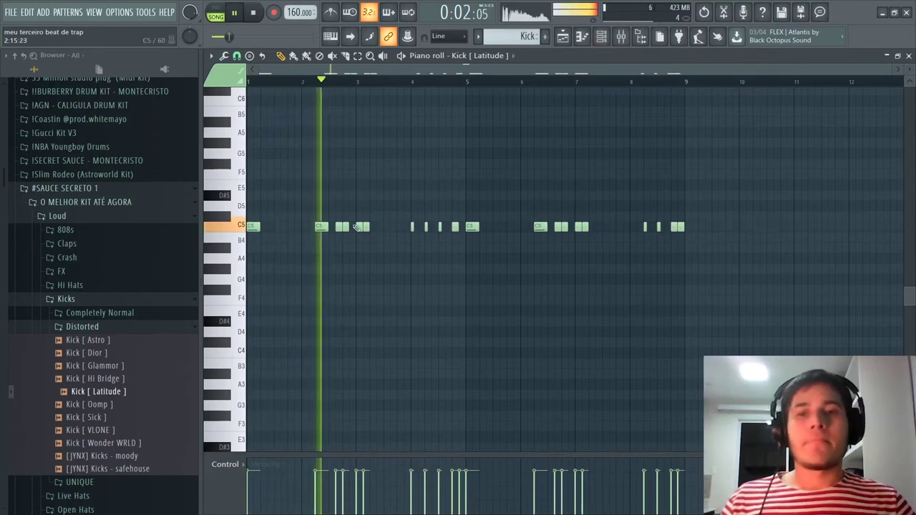
key("space")
scroll(481, 136, "up", 4)
left_click(463, 184)
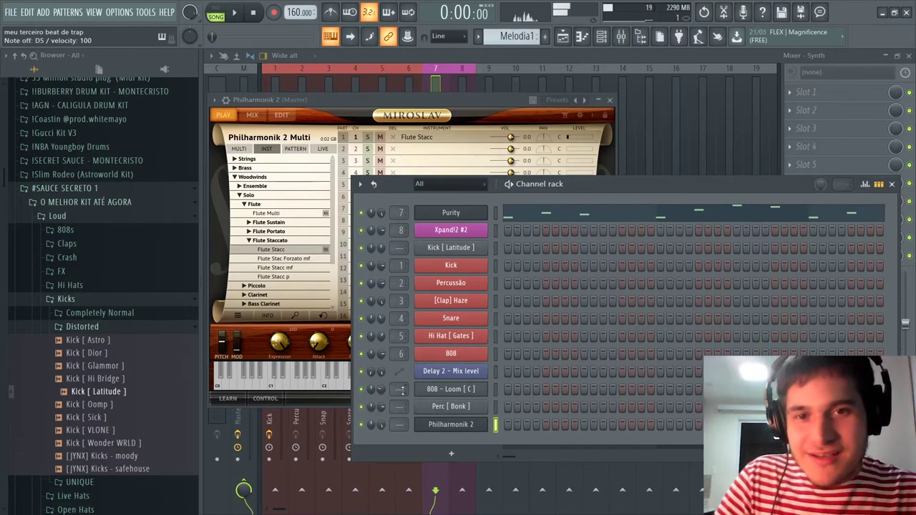
Step: In a new FLAUTA pattern, duplicate the four-bar Philharmonik 2 melody into bars 5 to 8 and raise the copy one octave
key("F4")
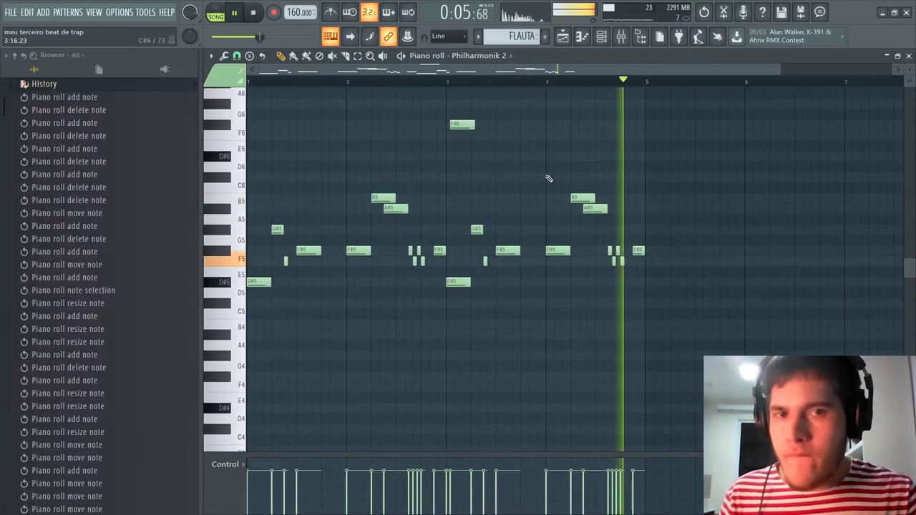
key("space")
key("ctrl+b")
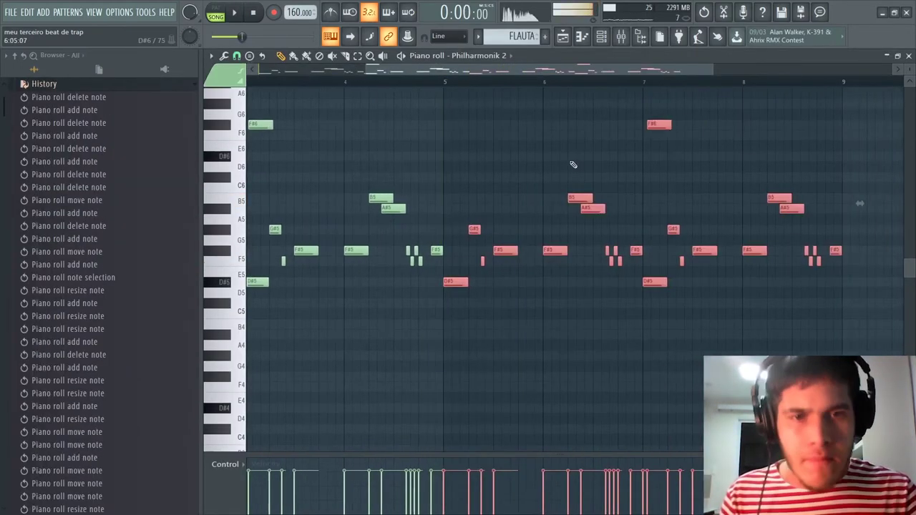
key("ctrl+Up")
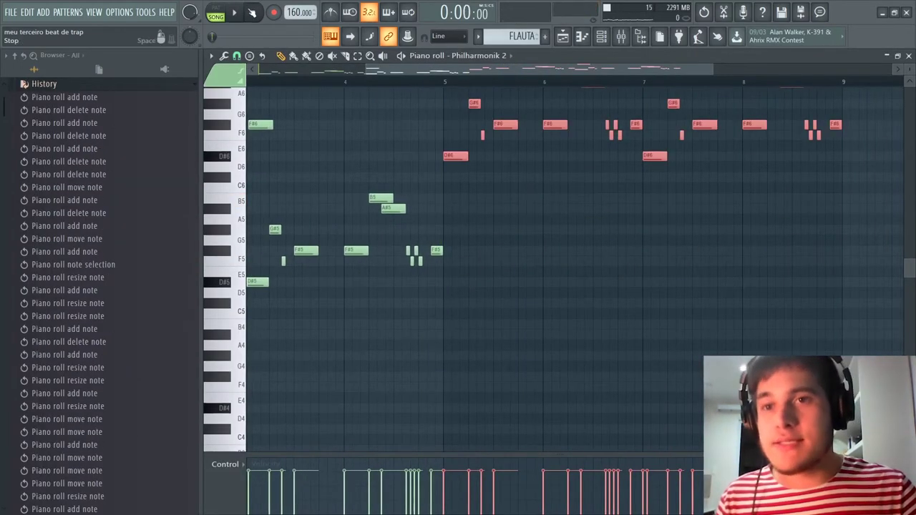
scroll(436, 229, "down", 3)
key("space")
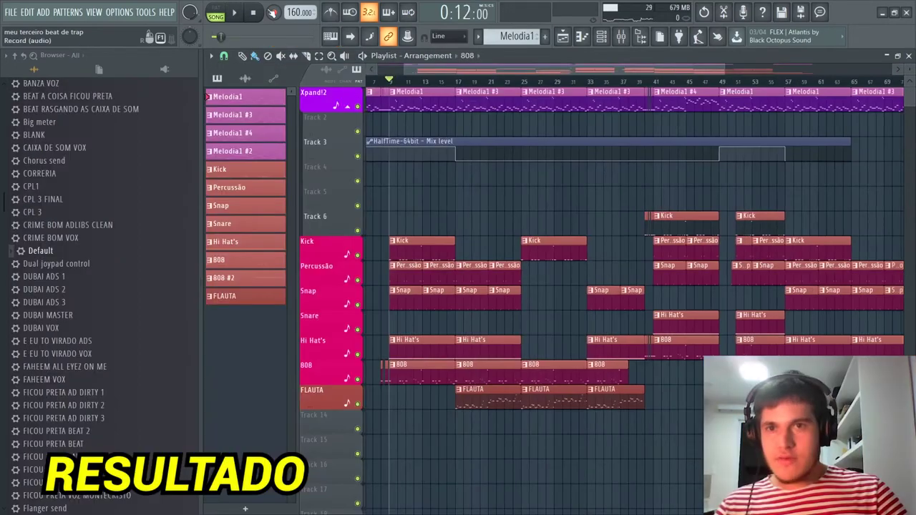
Step: In the master track's IMPusher Stereo, try Limit mode, adjust Push to 1.7 dB and set High to 1.6
left_click(620, 36)
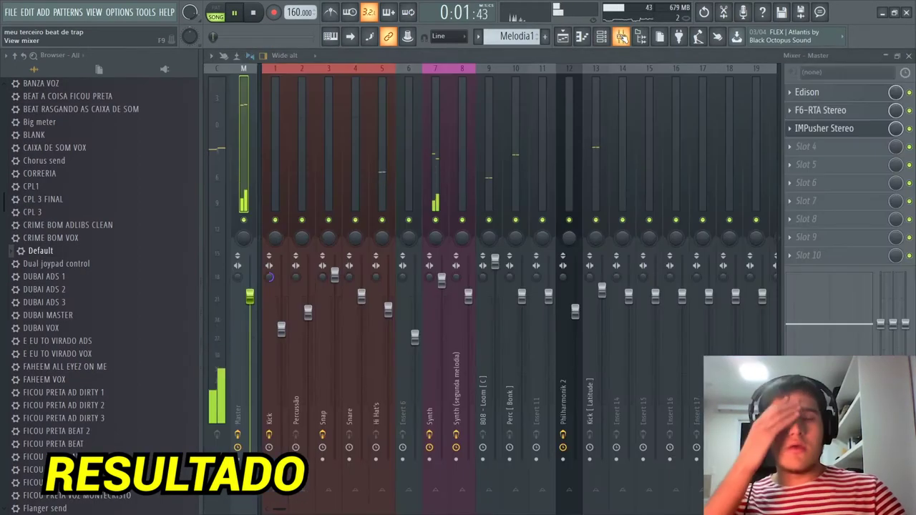
left_click(824, 129)
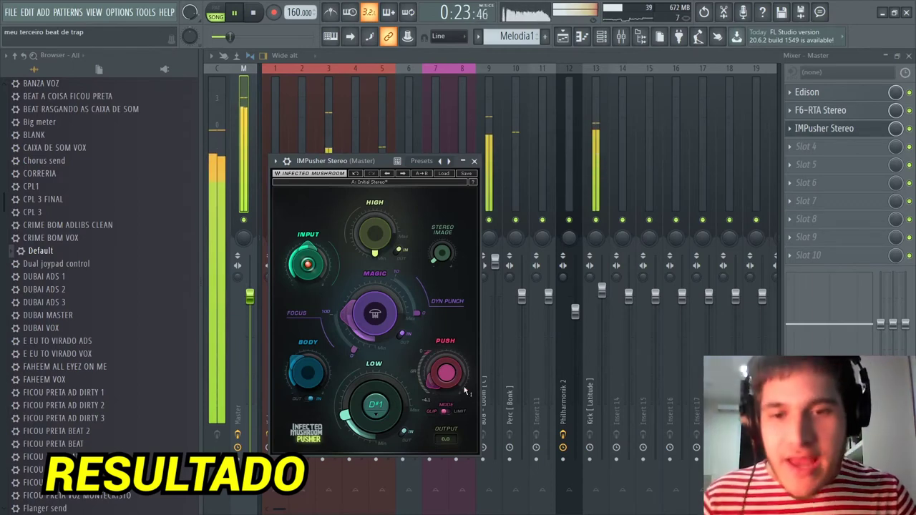
left_click(443, 412)
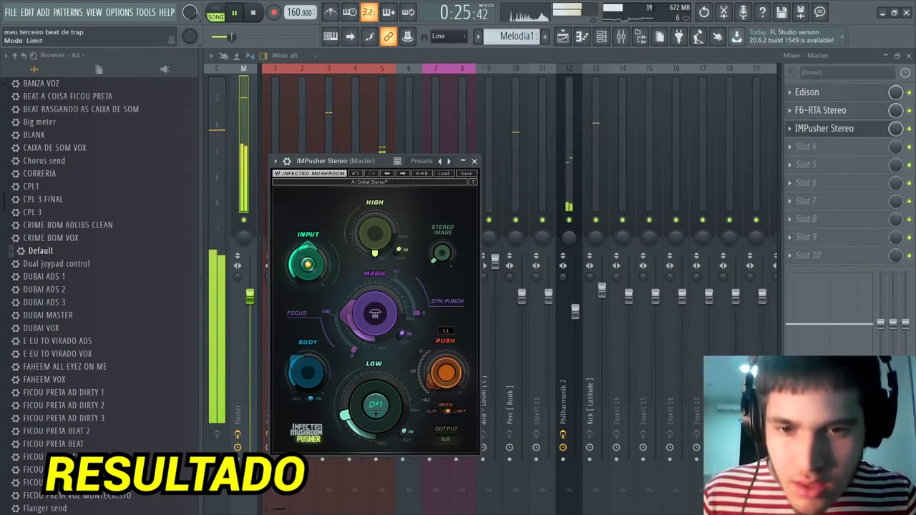
left_click_drag(446, 373, 446, 350)
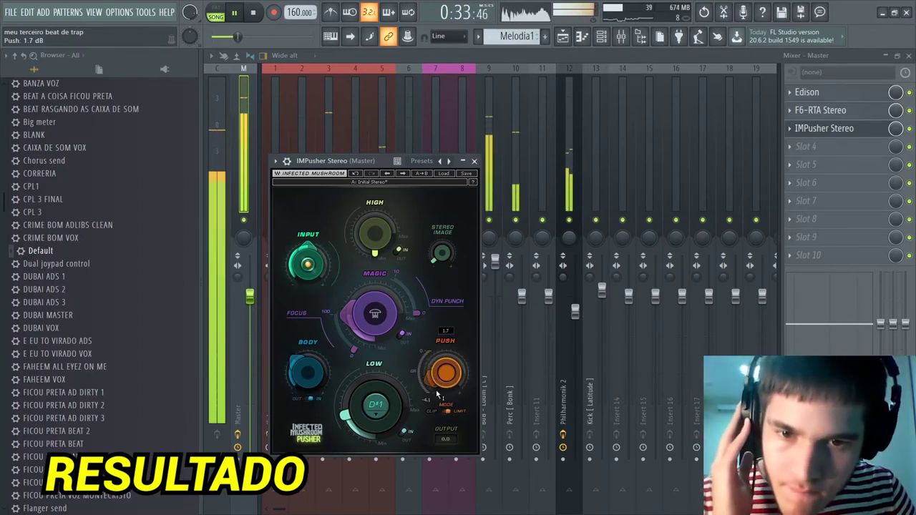
left_click_drag(439, 394, 439, 398)
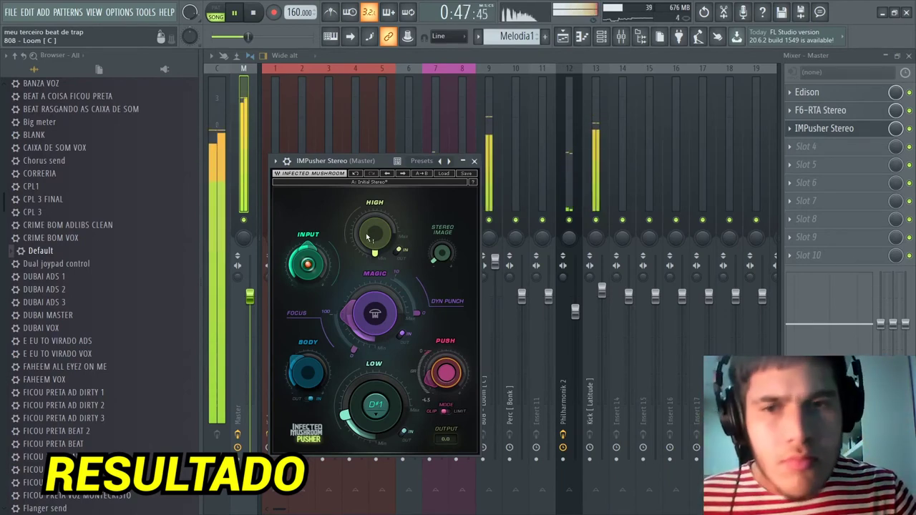
left_click_drag(366, 236, 368, 239)
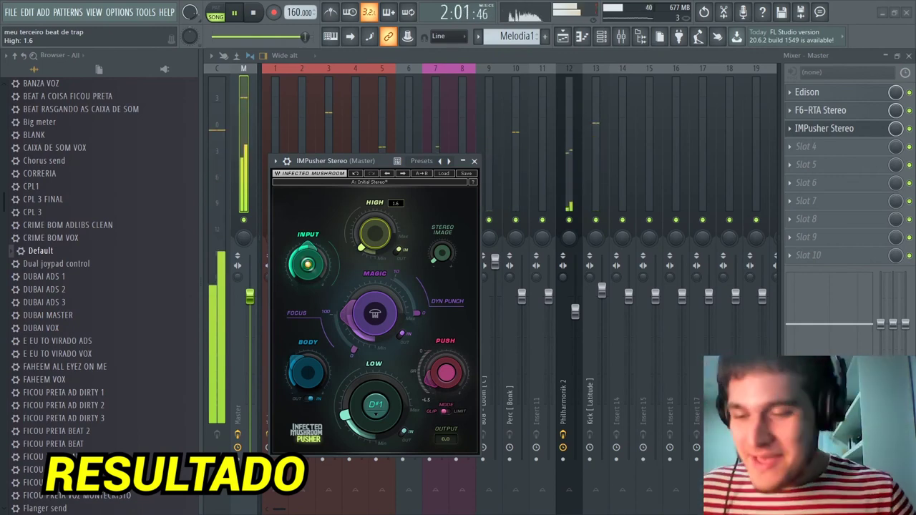
Step: Extend the final Melodia1 #3 clip in the playlist, starting at bar 81, to about bar 92
left_click(582, 37)
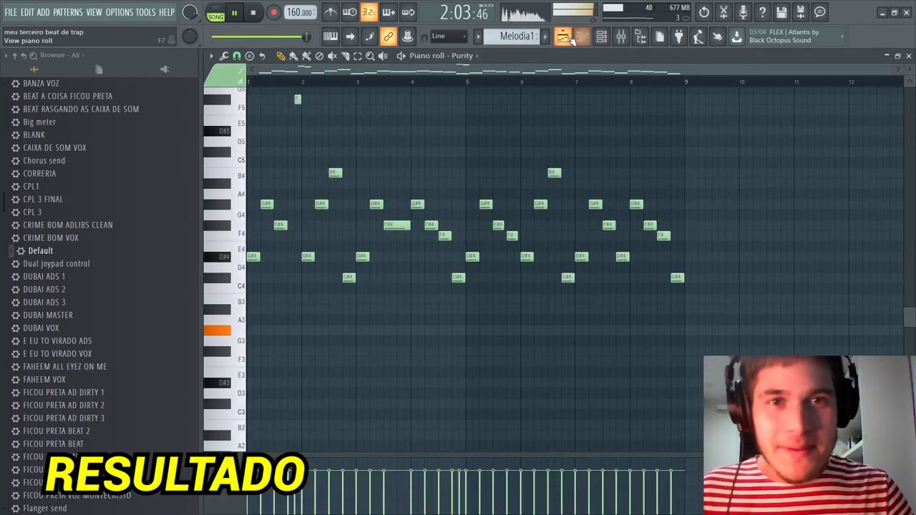
left_click(563, 37)
scroll(472, 182, "down", 3)
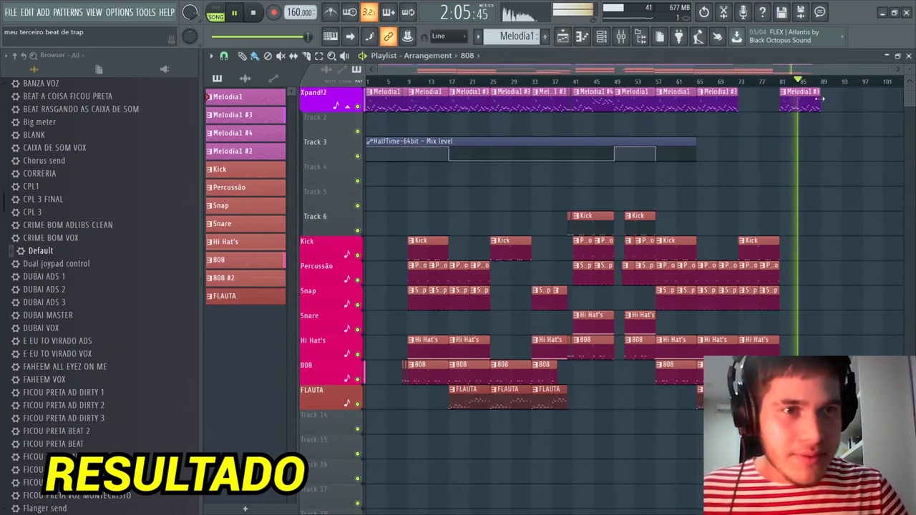
left_click_drag(820, 99, 835, 102)
scroll(839, 167, "up", 3)
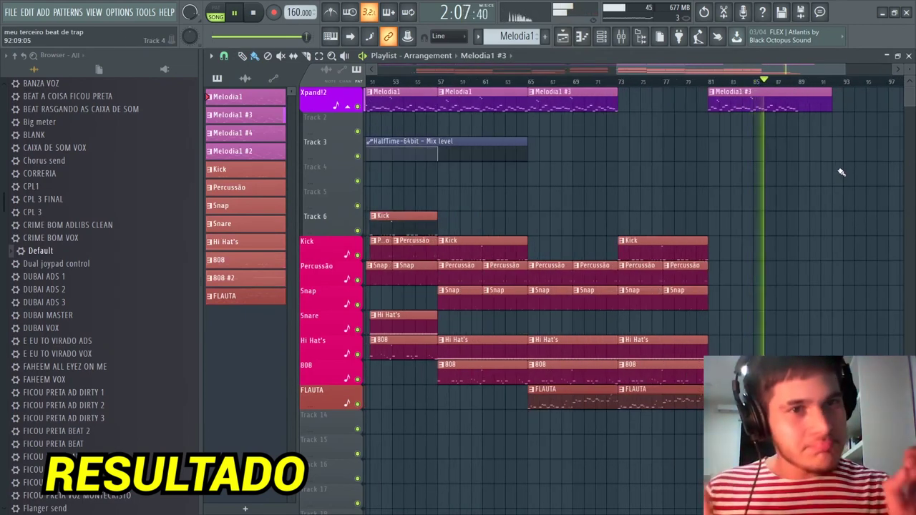